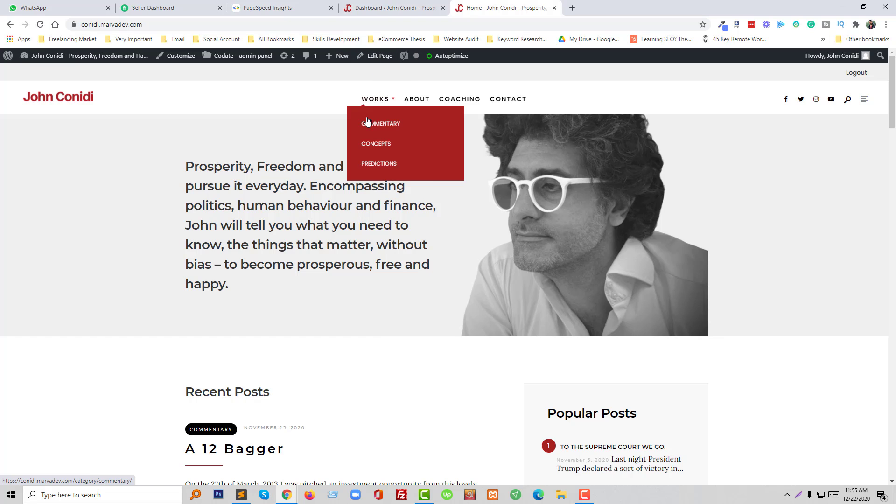
# Step: Delete the hero portrait from the homepage Image widget and open the Media Library
pyautogui.click(379, 56)
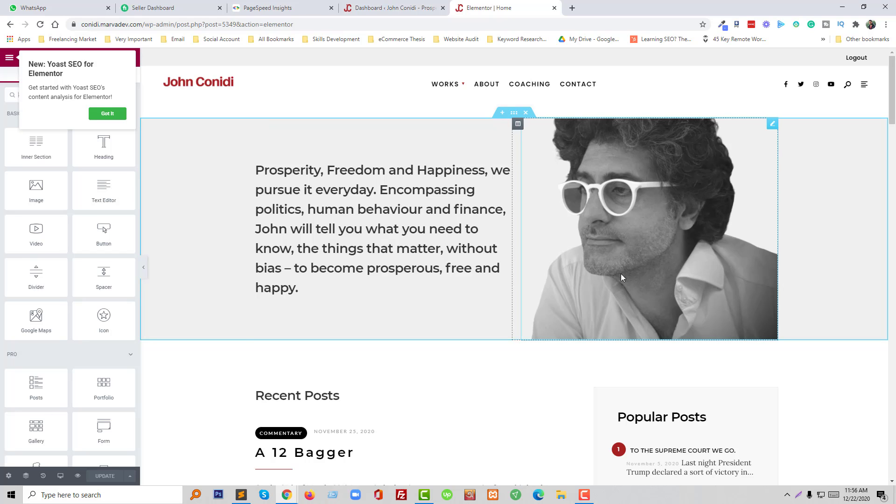
pyautogui.click(622, 252)
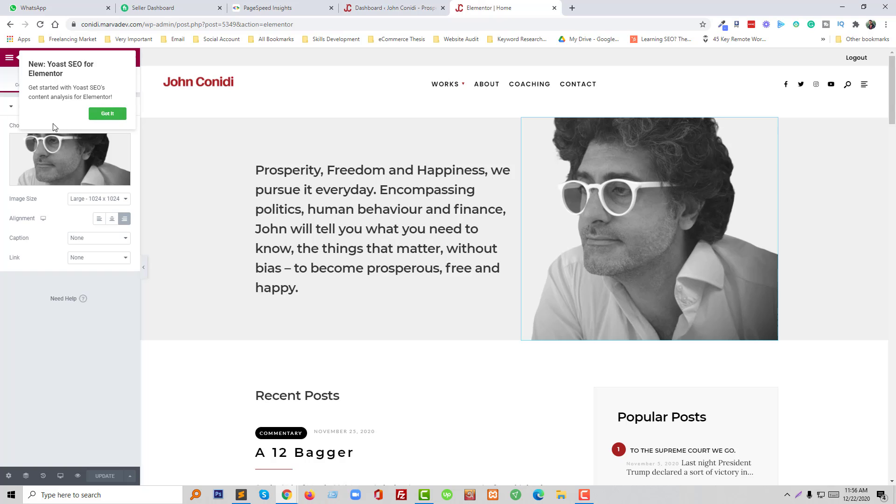
pyautogui.click(106, 117)
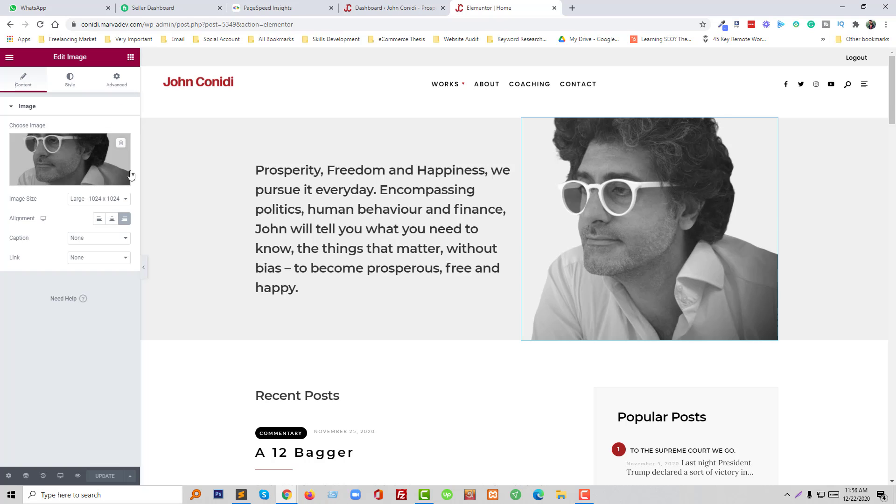
pyautogui.click(122, 145)
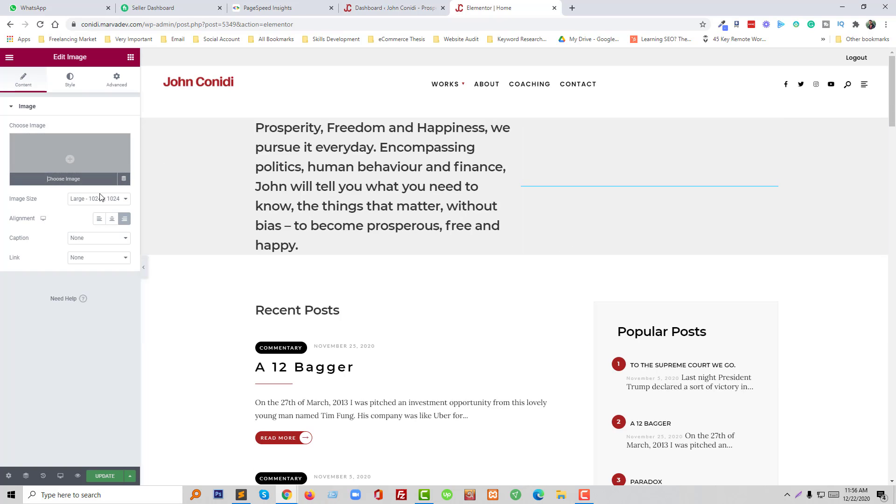
pyautogui.click(74, 156)
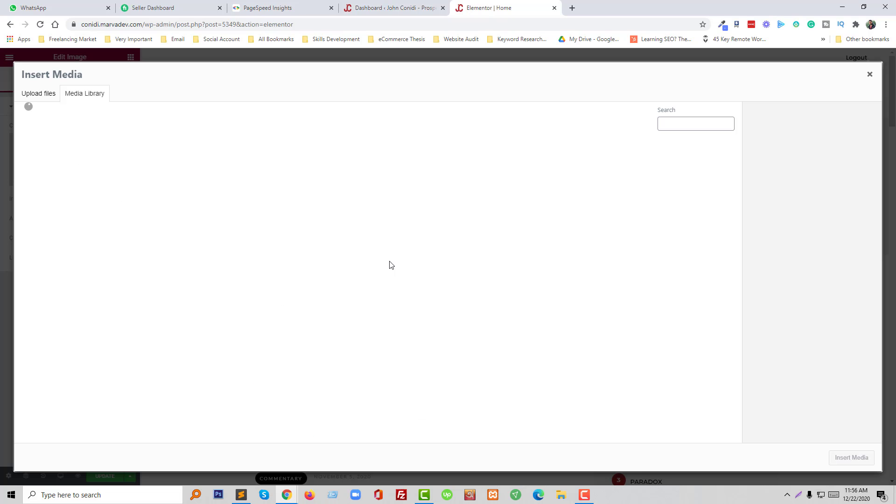
# Step: Drag john.webp from the desktop into the Media Library, where it is refused as a disallowed file type
pyautogui.click(840, 6)
pyautogui.click(838, 4)
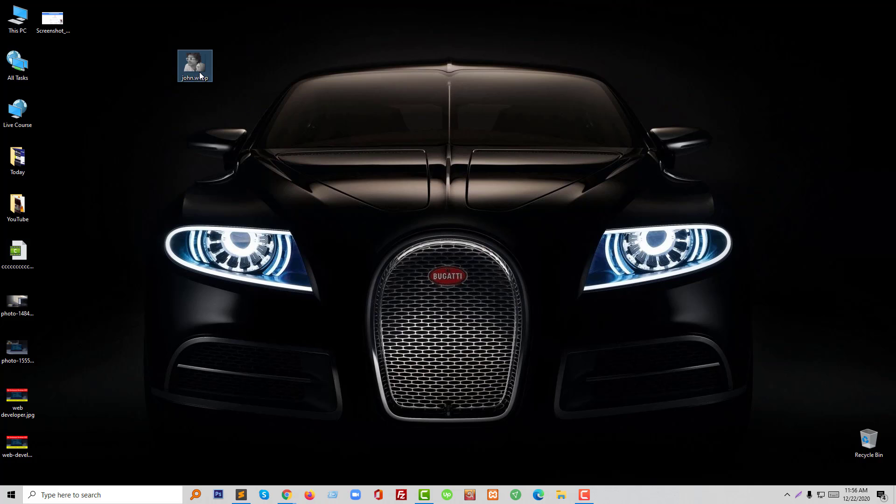
pyautogui.moveTo(193, 67); pyautogui.dragTo(236, 303)
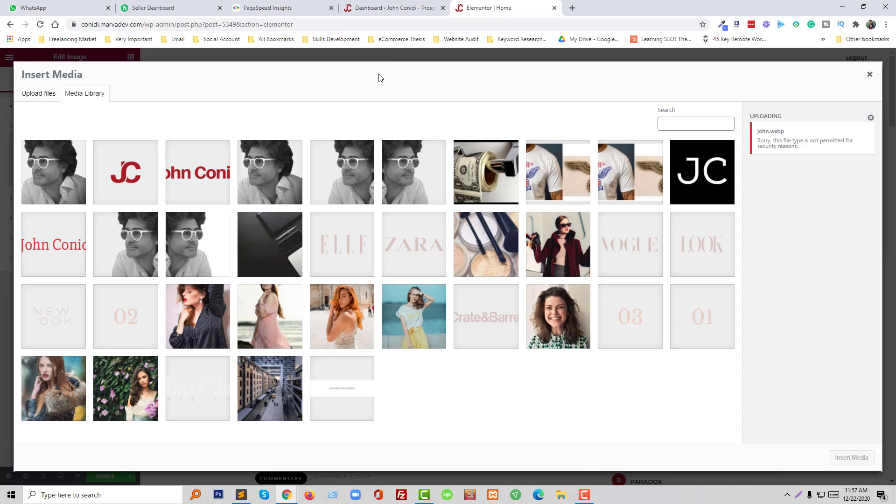
# Step: Open functions.php from wp-content/themes/codate-child in WP File Manager's Code Editor
pyautogui.click(387, 10)
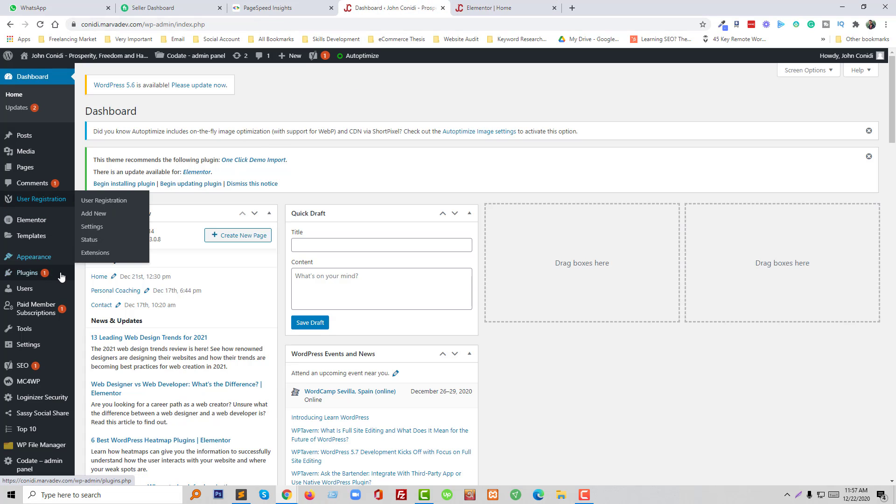
pyautogui.moveTo(46, 447)
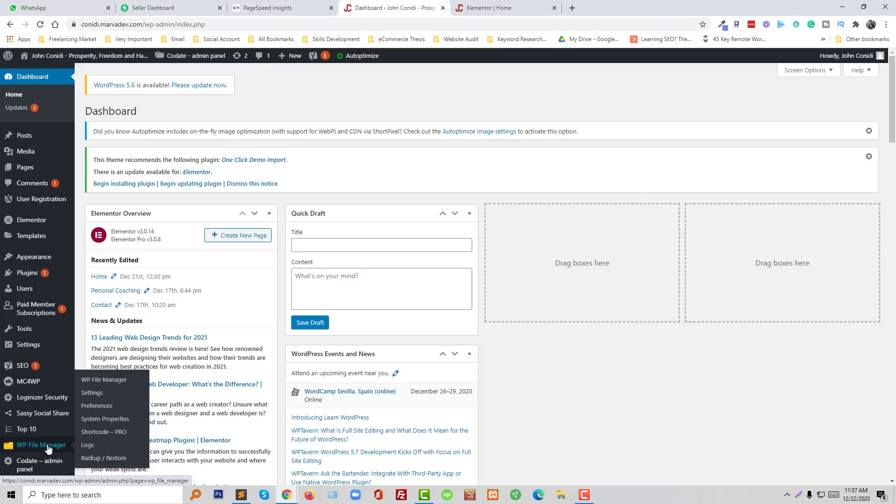
pyautogui.click(112, 391)
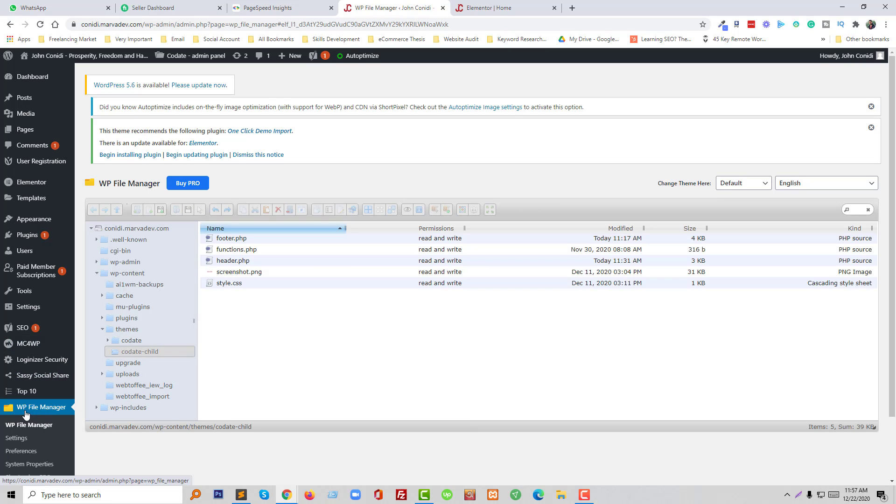
pyautogui.click(366, 353)
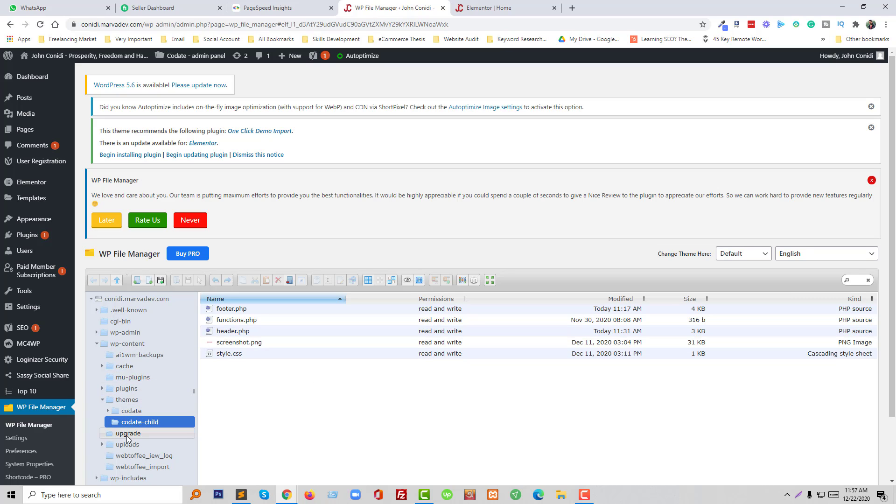
pyautogui.click(229, 322)
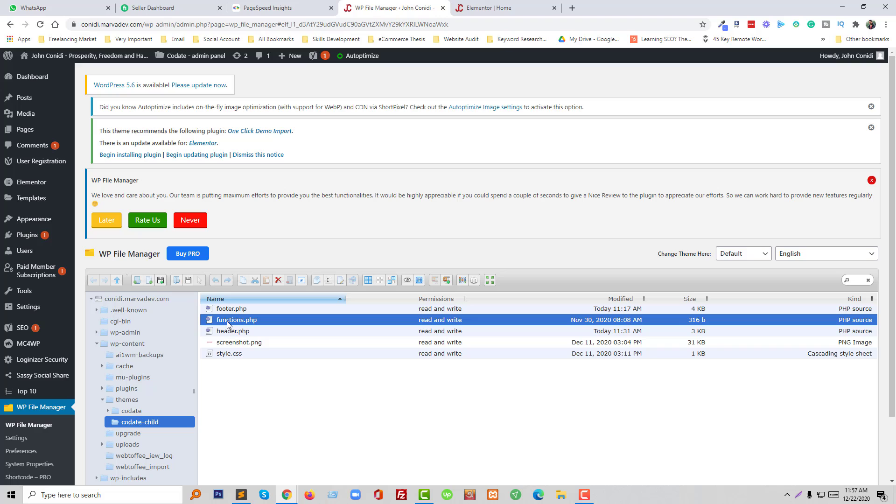
pyautogui.rightClick(227, 321)
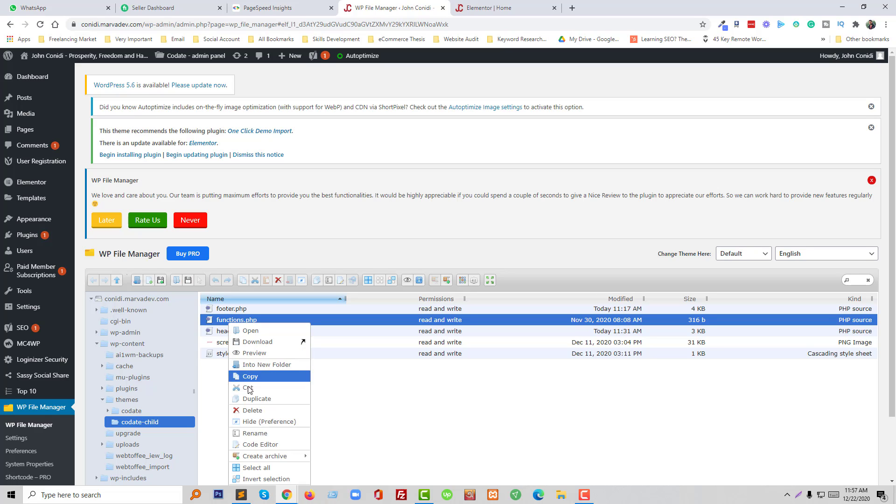
pyautogui.click(268, 446)
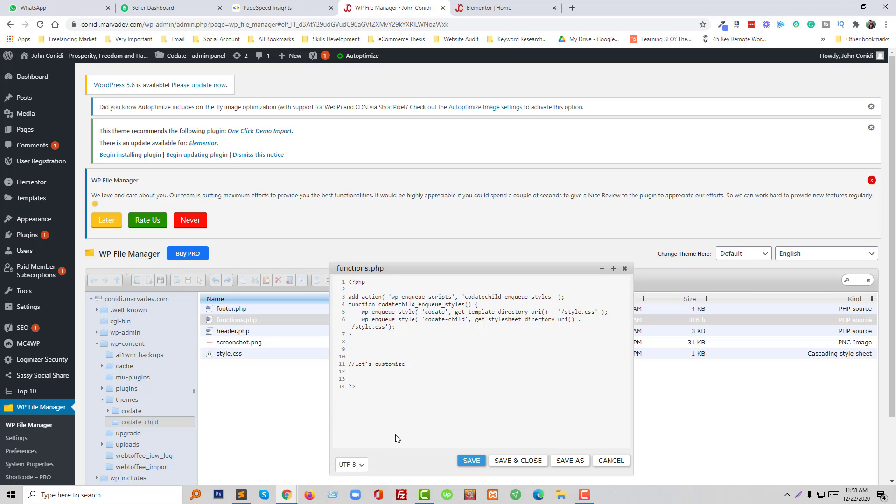
# Step: Copy the webp upload function, lines 5–10 of header.php, in Sublime Text
pyautogui.click(241, 495)
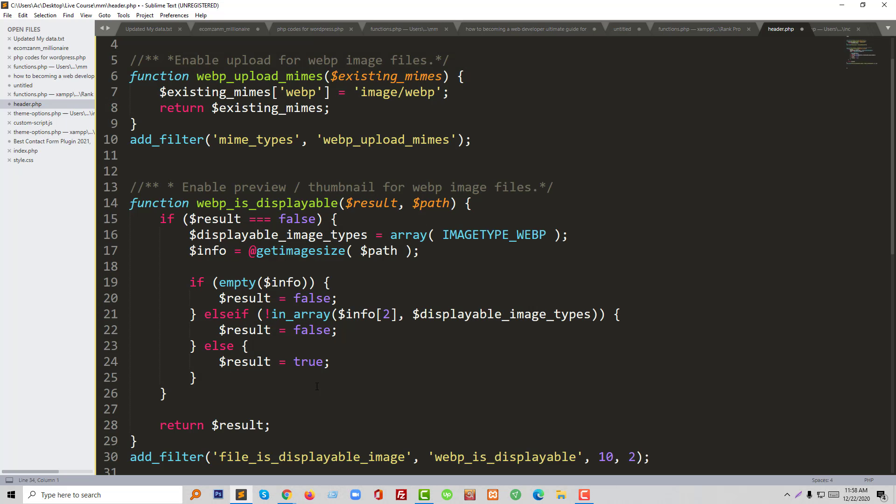
pyautogui.scroll(1, 290, 337)
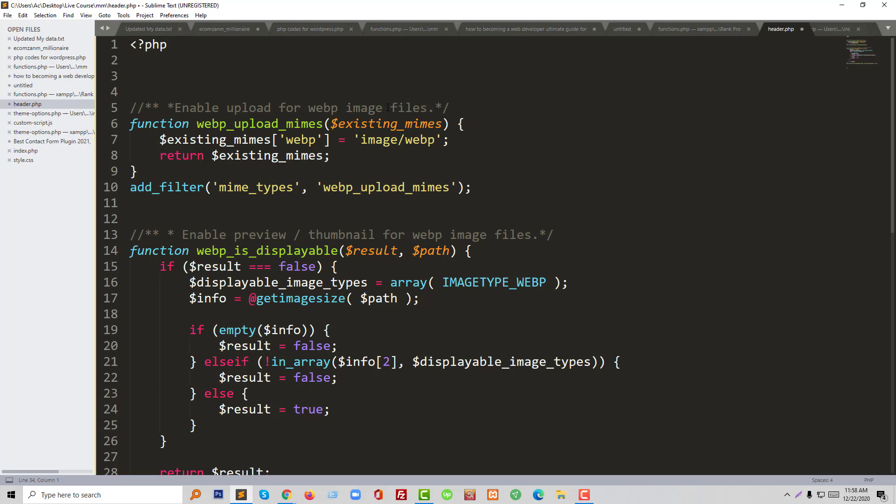
pyautogui.moveTo(472, 187); pyautogui.dragTo(128, 105)
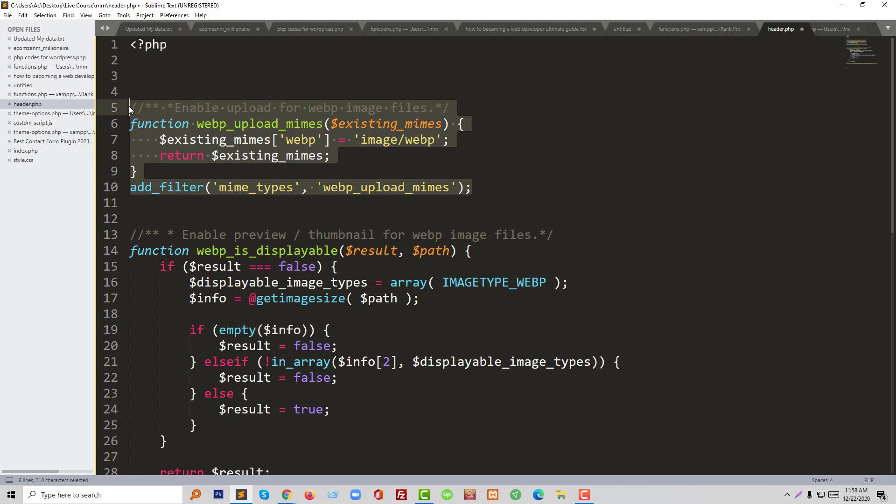
pyautogui.rightClick(183, 125)
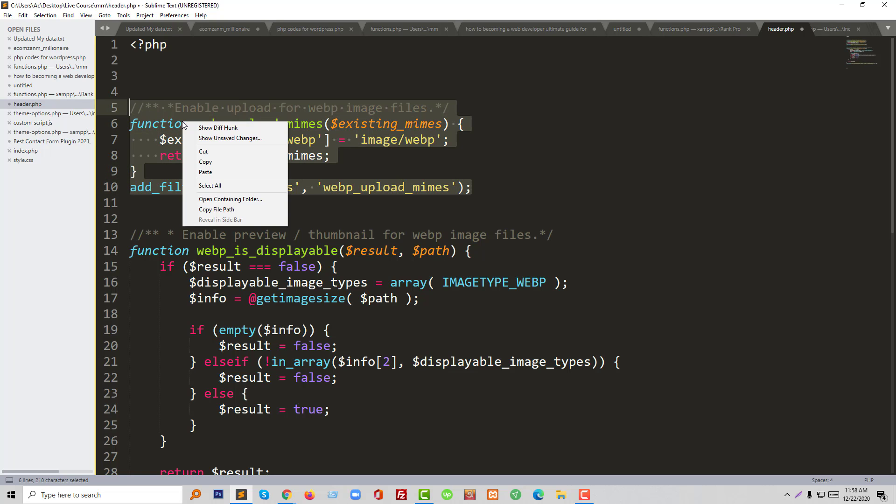
pyautogui.click(205, 162)
# Step: Paste the webp upload function below the 'let's customize' comment in functions.php and save
pyautogui.click(287, 495)
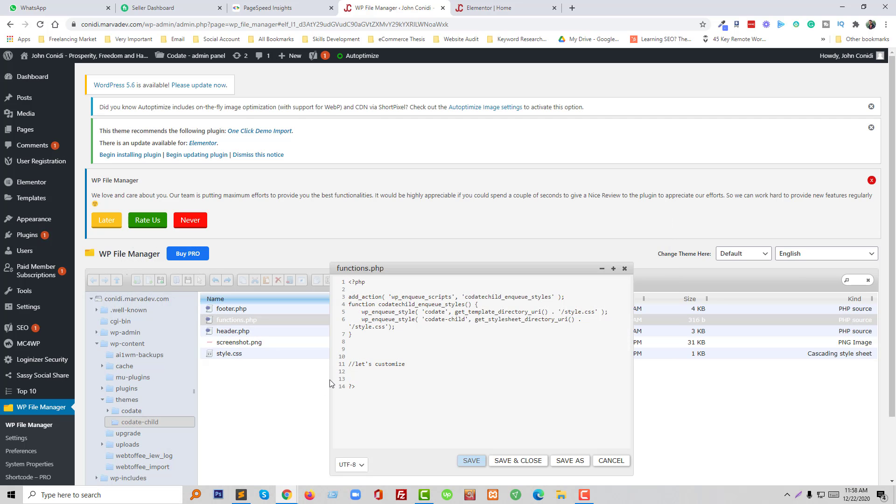
pyautogui.click(420, 367)
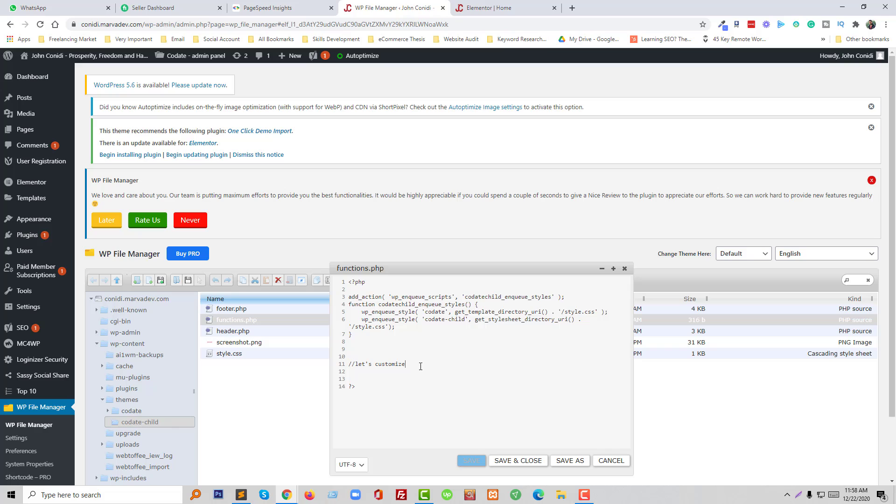
pyautogui.press('Return')
pyautogui.press('Return')
pyautogui.press('Return')
pyautogui.press('Return')
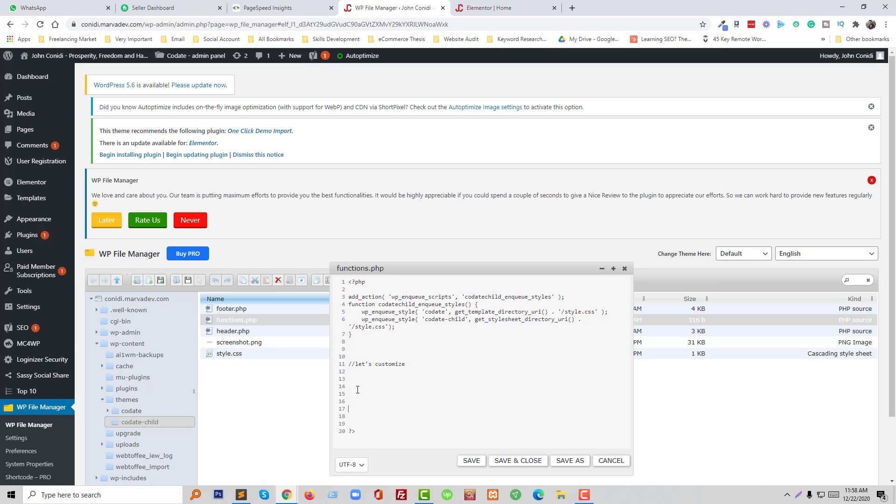
pyautogui.hotkey('ctrl', 'v')
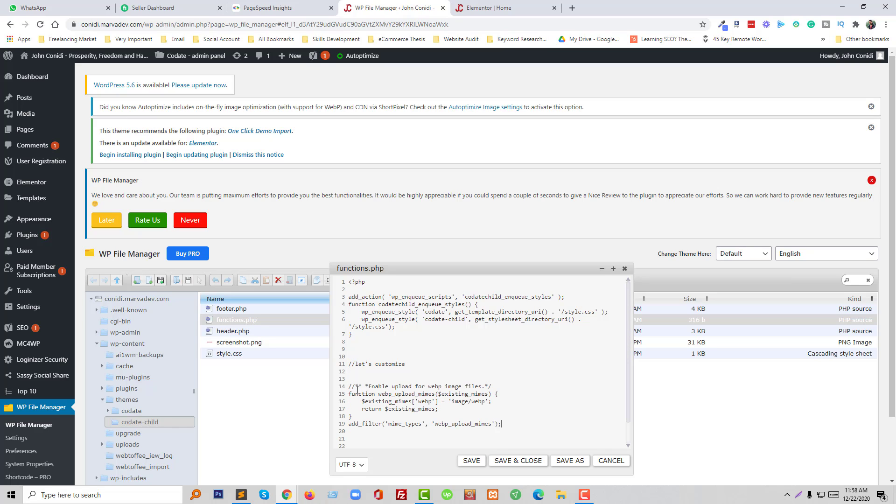
pyautogui.click(472, 462)
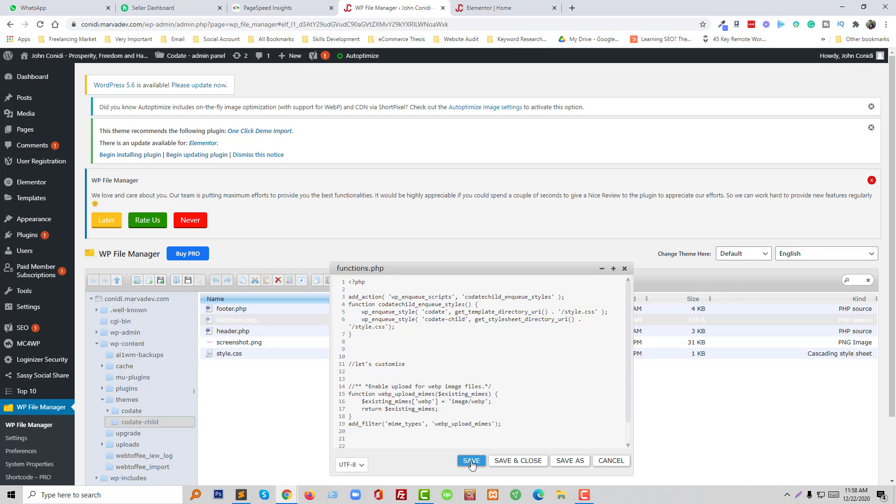
# Step: Close the Insert Media dialog and reload the Elementor editor
pyautogui.click(478, 7)
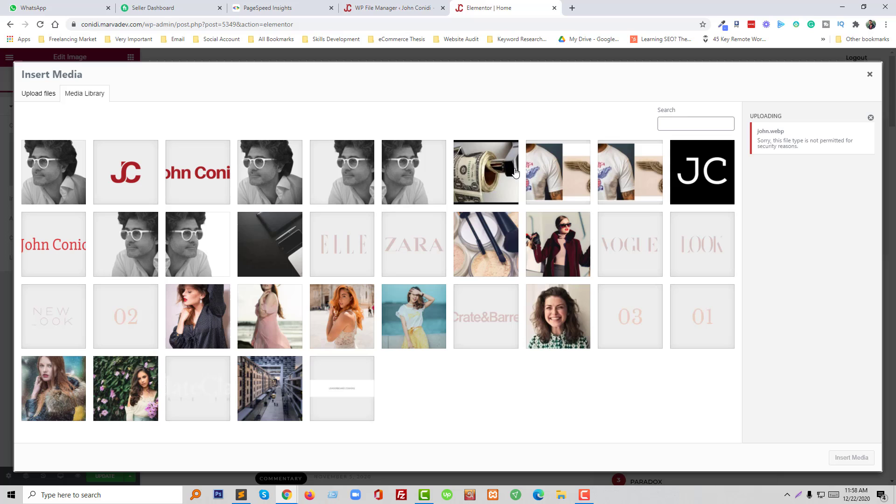
pyautogui.click(868, 72)
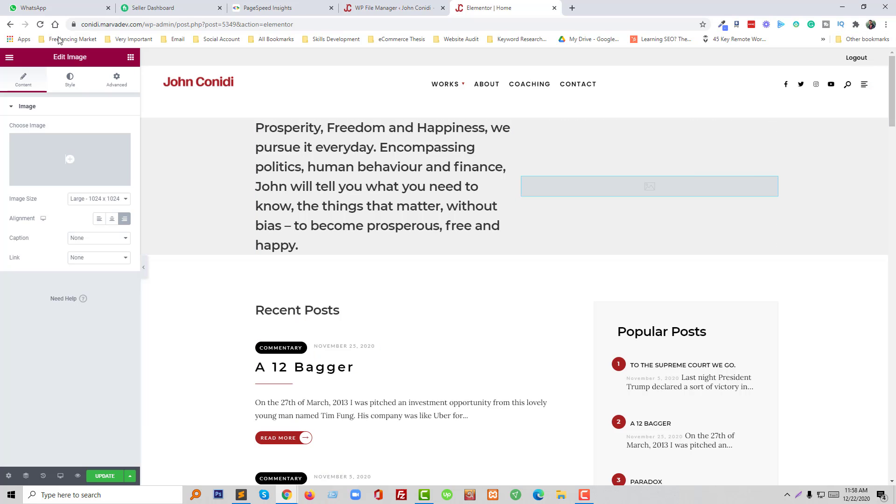
pyautogui.click(40, 24)
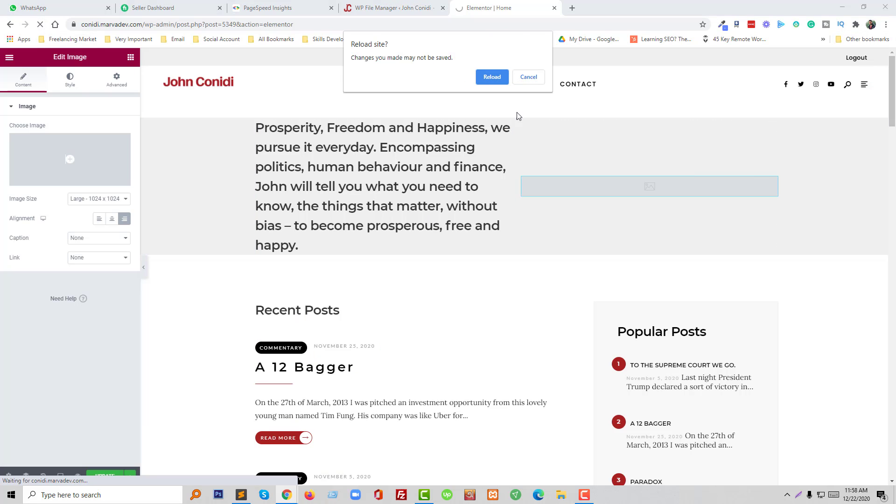
pyautogui.click(491, 77)
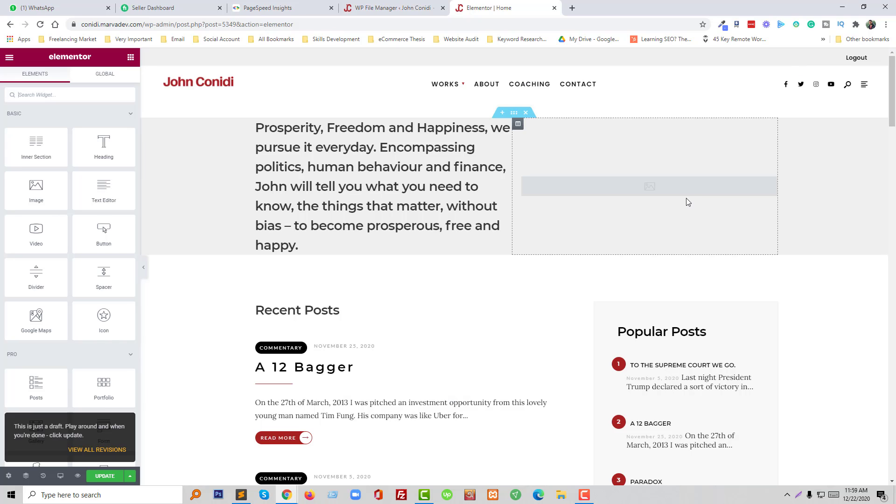
# Step: Upload john.webp into the hero widget's Media Library, where it arrives without a thumbnail
pyautogui.click(665, 189)
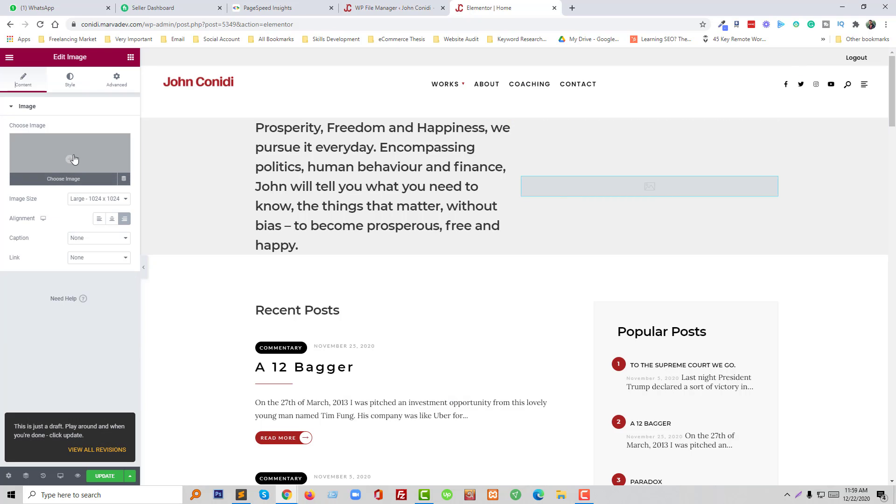
pyautogui.click(84, 153)
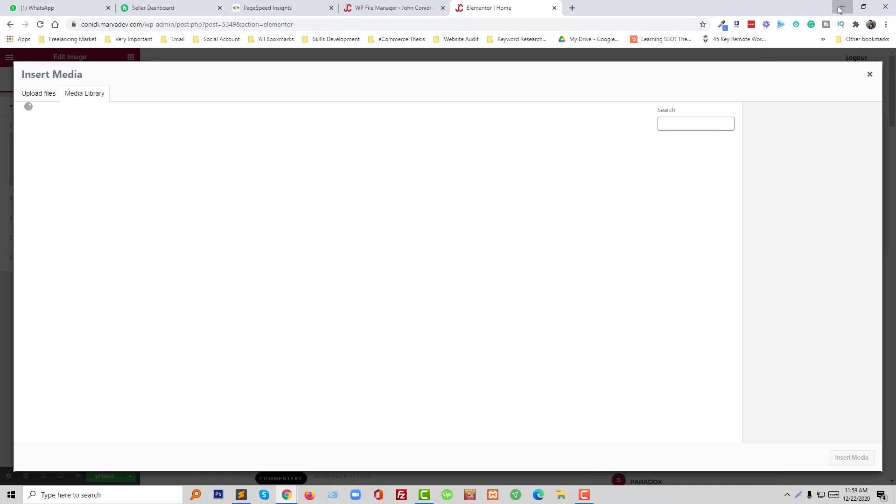
pyautogui.click(842, 7)
pyautogui.moveTo(193, 69); pyautogui.dragTo(265, 248)
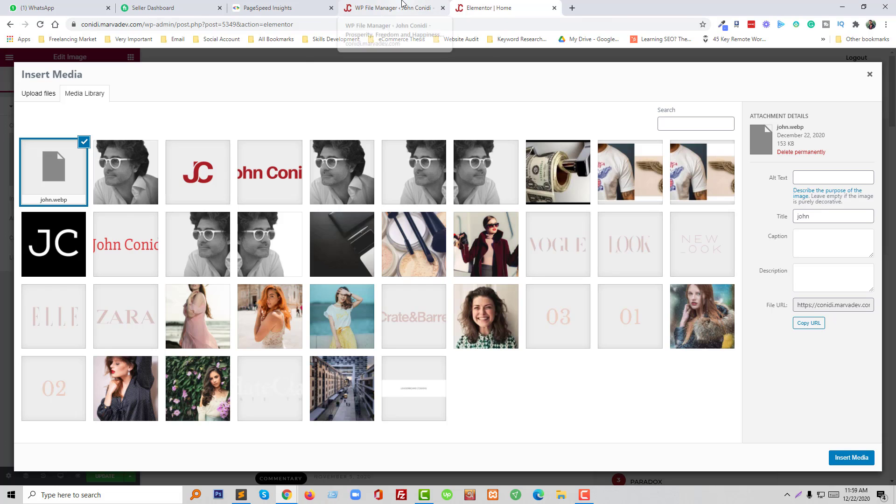
pyautogui.click(399, 8)
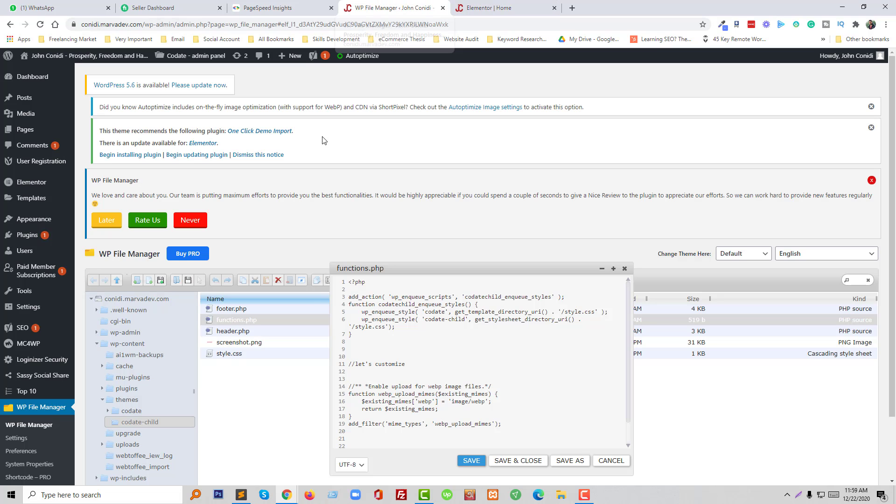
# Step: Copy lines 13–30 of header.php, the webp preview/thumbnail function ending with file_is_displayable_image
pyautogui.click(241, 495)
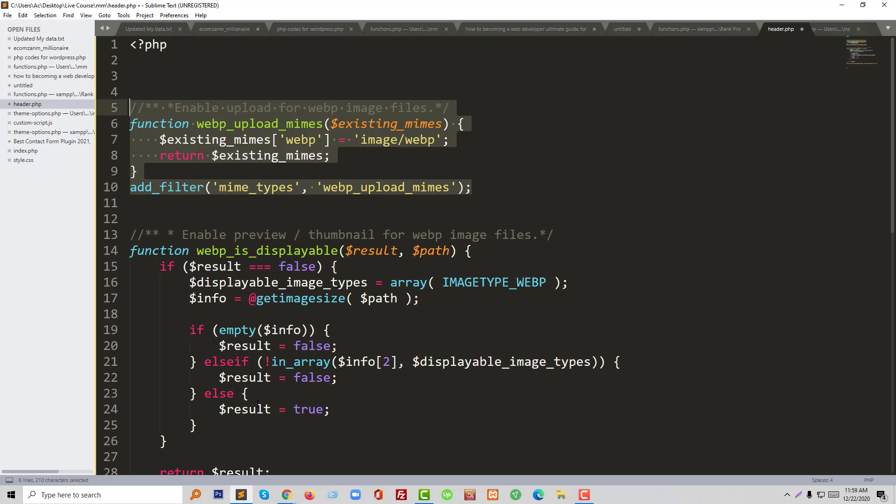
pyautogui.scroll(-2, 234, 405)
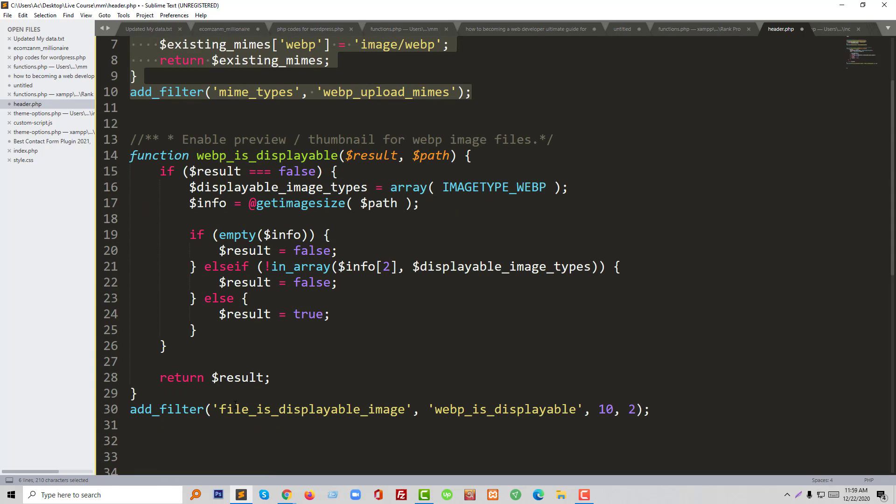
pyautogui.click(664, 412)
pyautogui.moveTo(647, 411); pyautogui.dragTo(133, 136)
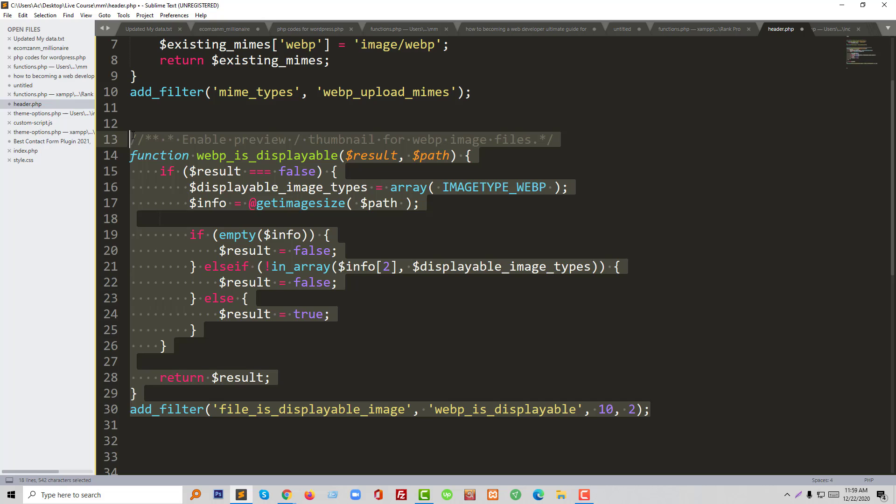
pyautogui.rightClick(228, 158)
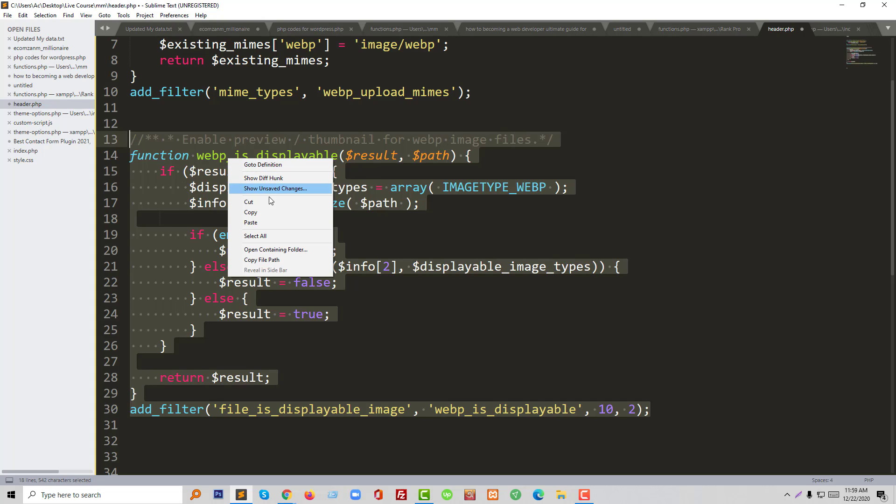
pyautogui.click(270, 212)
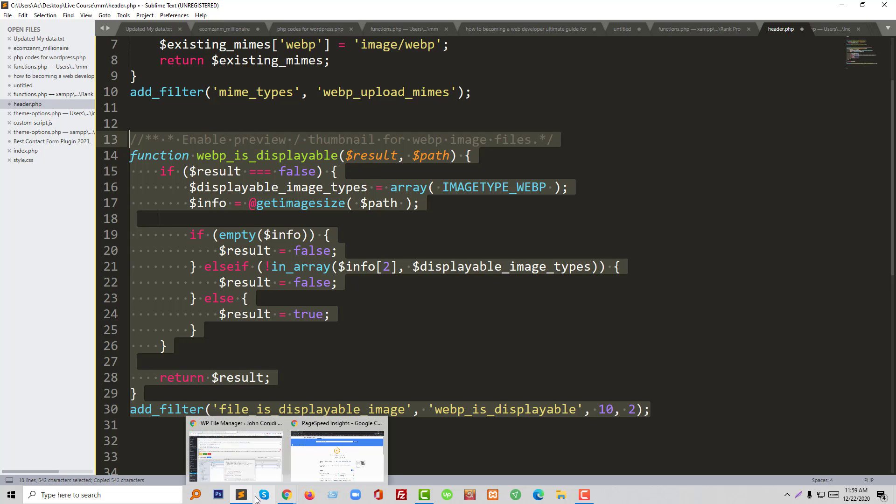
# Step: Paste the preview function after line 19 of functions.php, save and close, then insert john.webp
pyautogui.hotkey('alt', 'Tab')
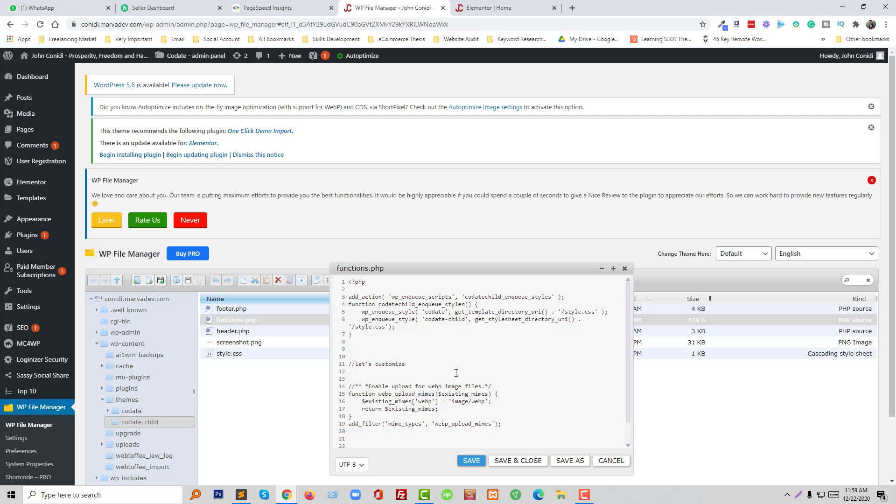
pyautogui.scroll(-1, 456, 373)
pyautogui.click(516, 398)
pyautogui.press('Return')
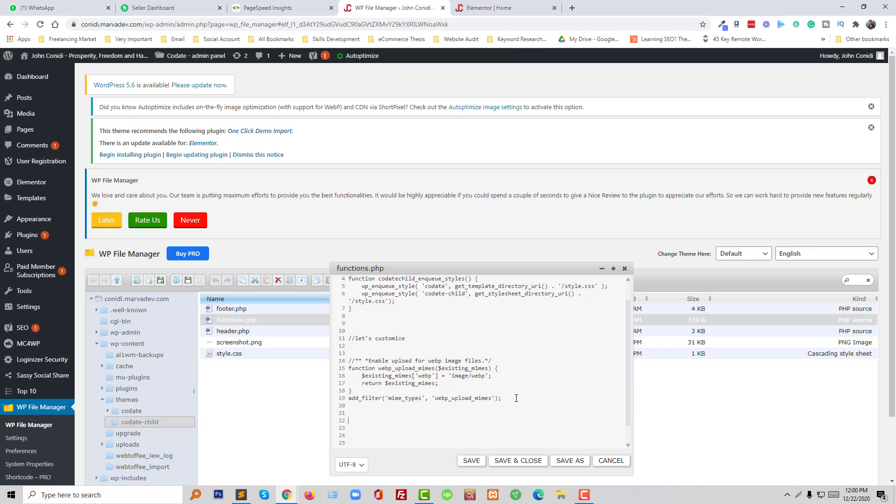
pyautogui.hotkey('ctrl', 'v')
pyautogui.scroll(-2, 507, 429)
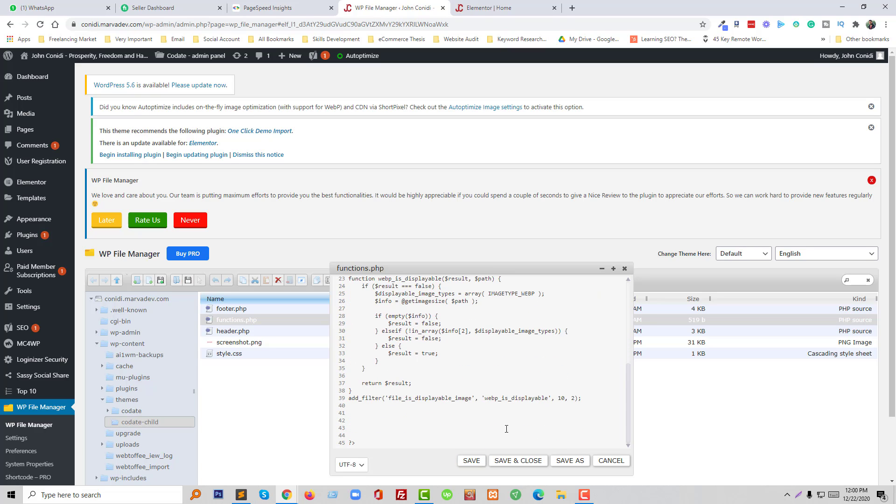
pyautogui.click(514, 462)
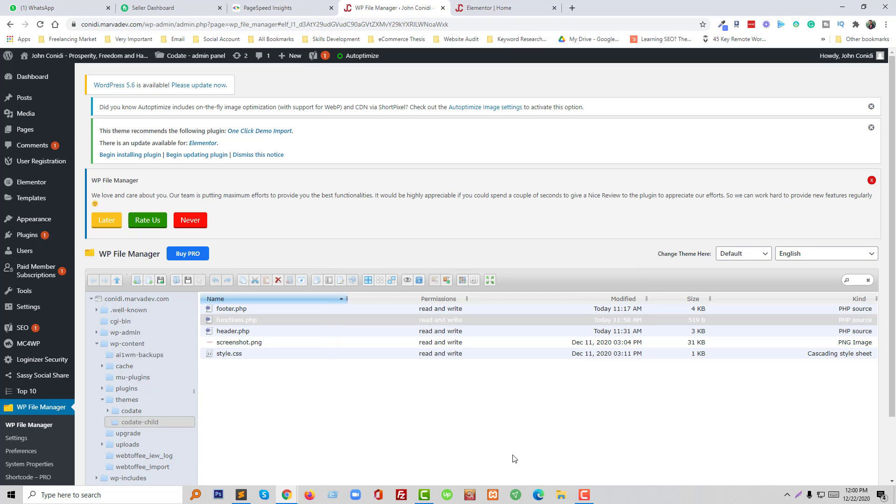
pyautogui.click(478, 7)
pyautogui.click(852, 458)
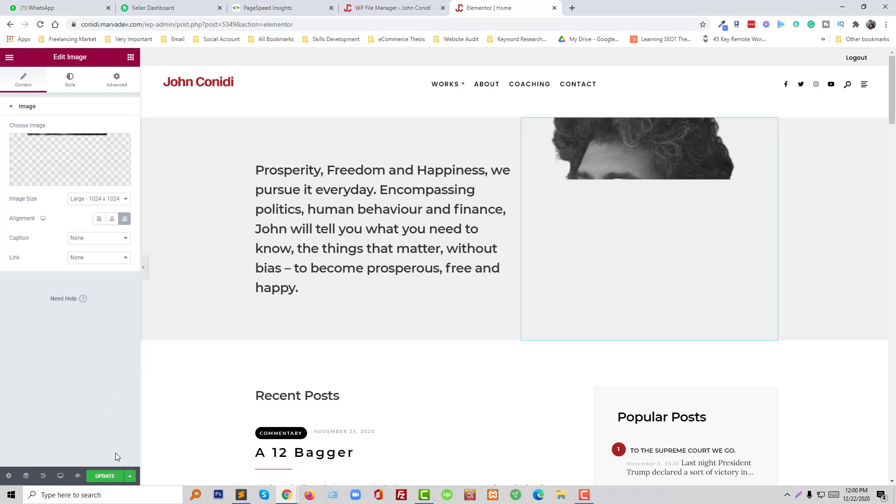
# Step: Publish the homepage update with the john.webp portrait as the hero image
pyautogui.click(110, 478)
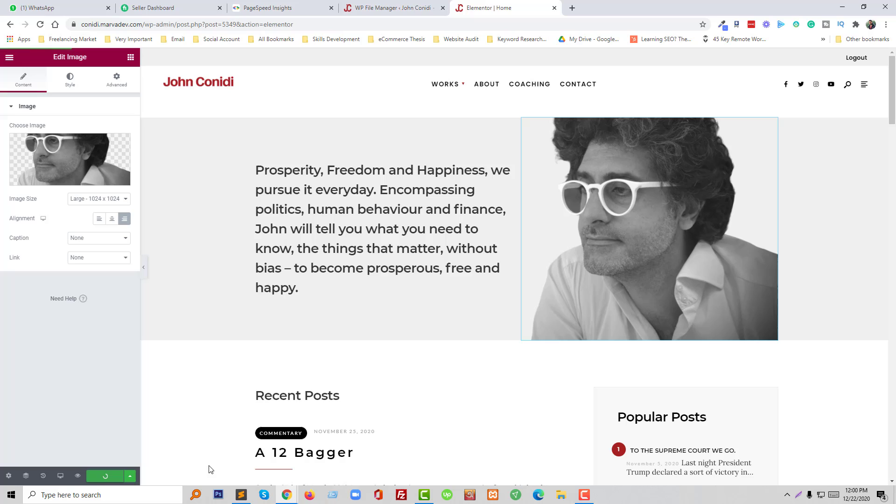